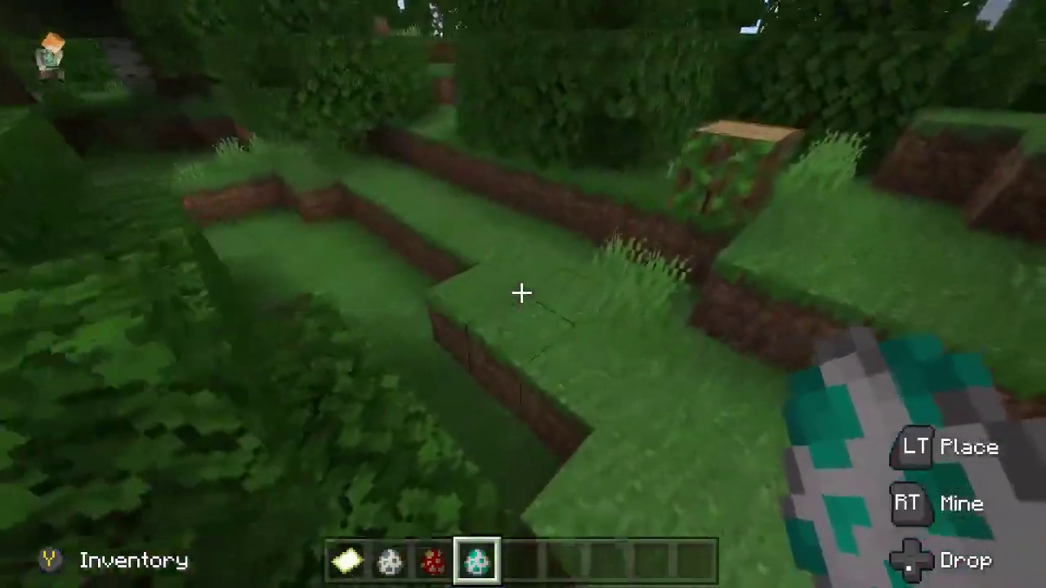
- Spawn a Nadder and a Monstrous Nightmare from the hotbar eggs onto the forest grass
right_click(521, 293)
scroll(521, 293, "up", 1)
right_click(521, 293)
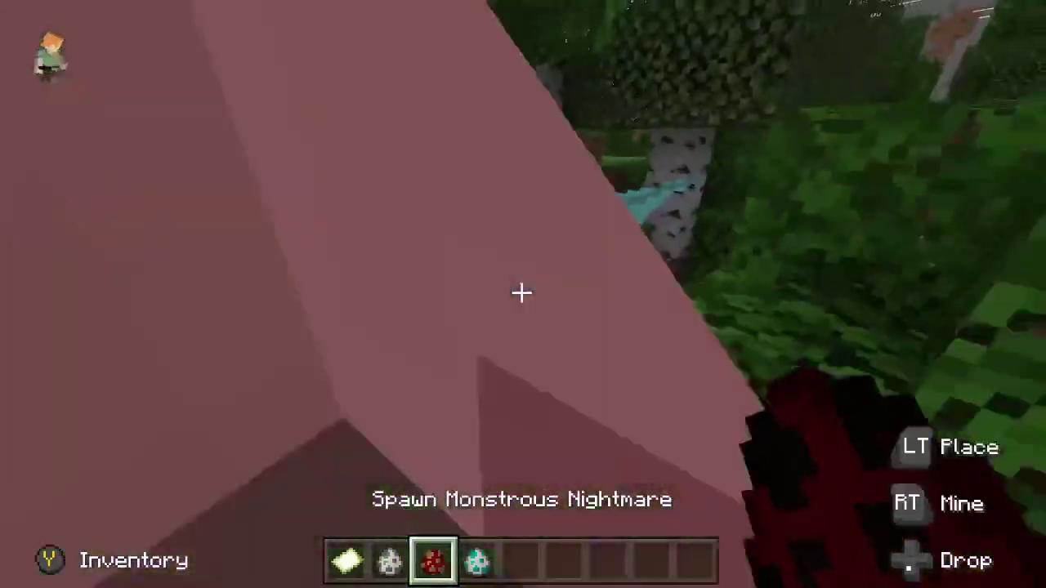
scroll(522, 293, "up", 1)
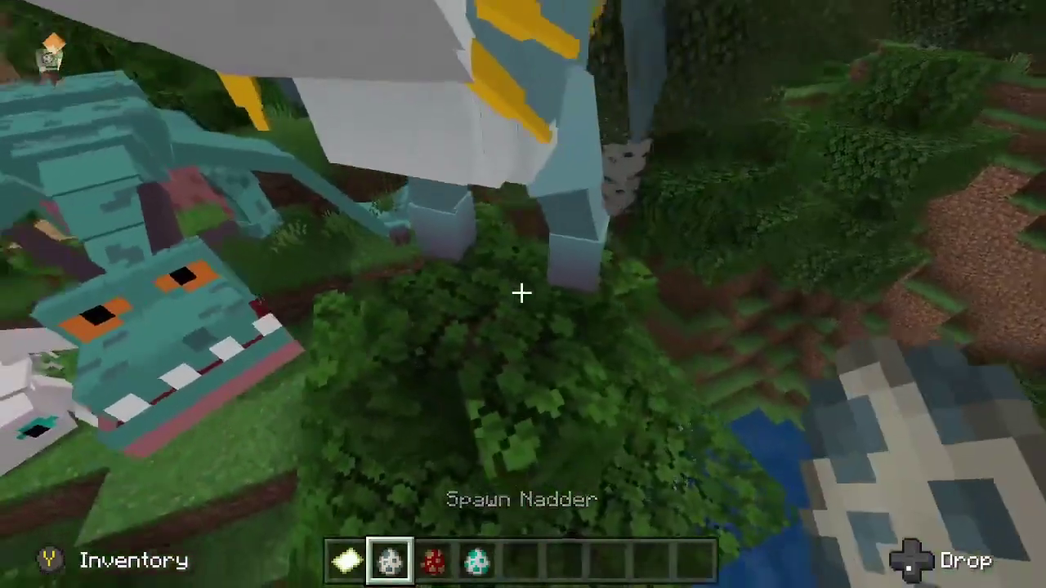
scroll(521, 293, "down", 1)
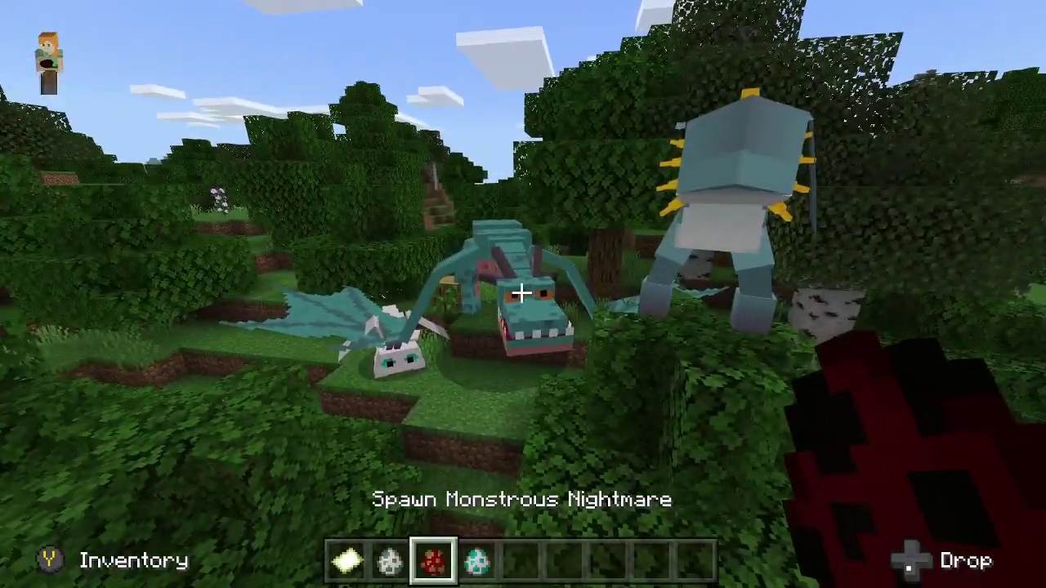
scroll(521, 292, "up", 1)
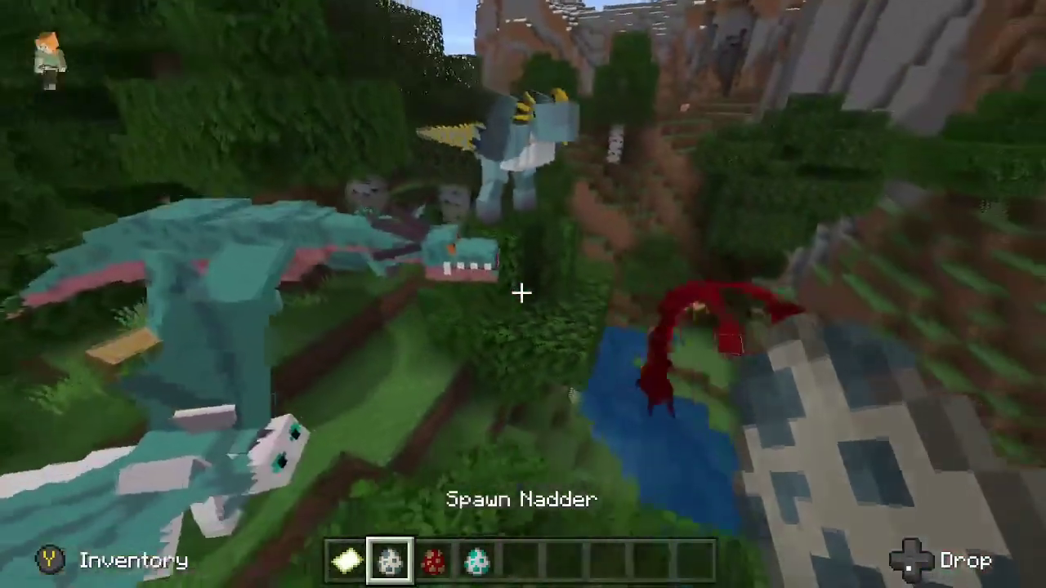
scroll(522, 292, "down", 1)
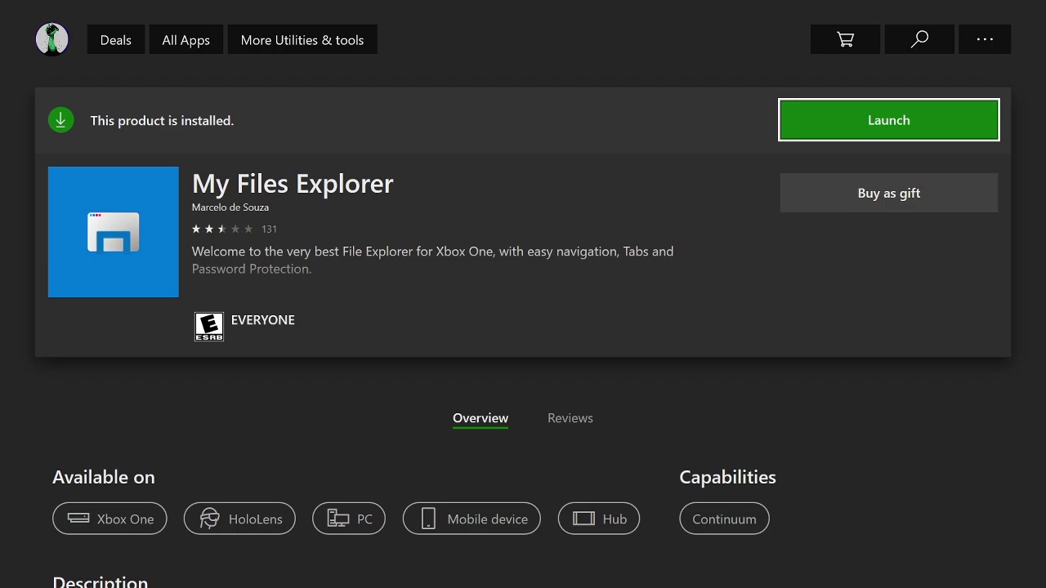
- Switch from the Store to Microsoft Edge on the How To Train Your Dragon Add-on article
key("super")
key("Down")
key("Down")
key("Return")
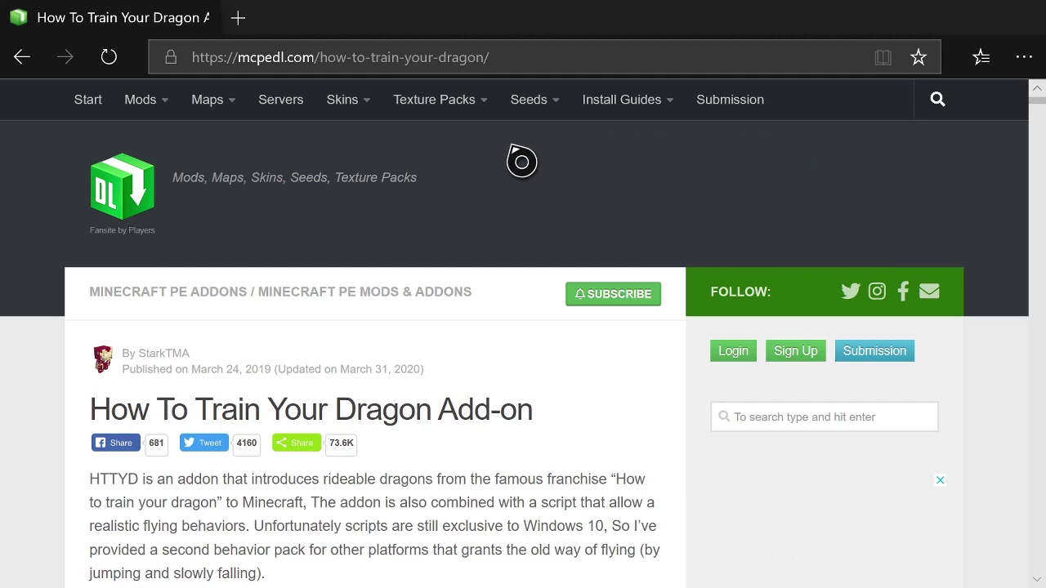
- Scroll the mcpedl article down to the Downloads heading listing the HTTYD 0.0.3 links
scroll(313, 294, "down", 15)
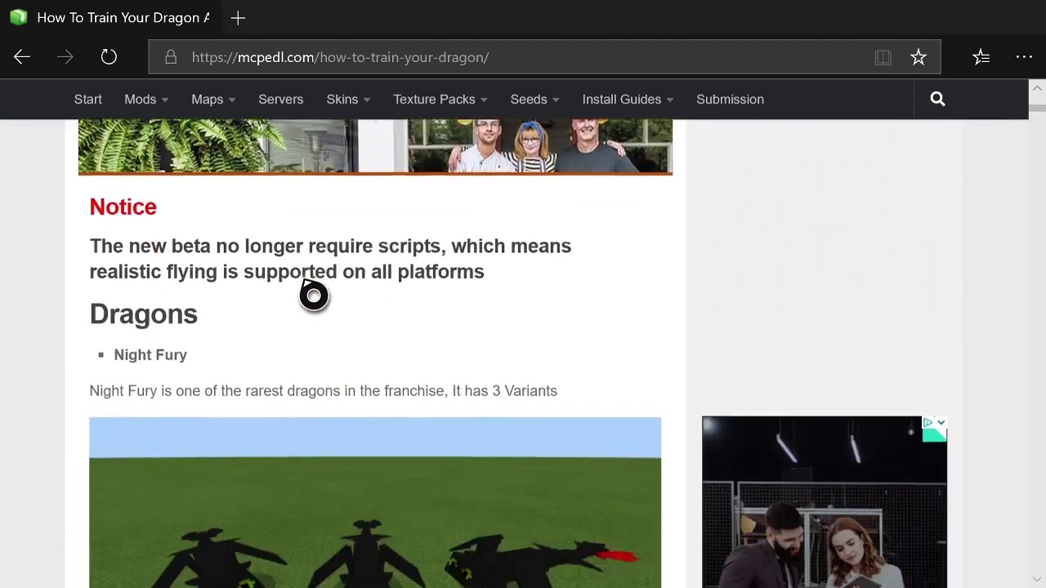
scroll(313, 294, "down", 20)
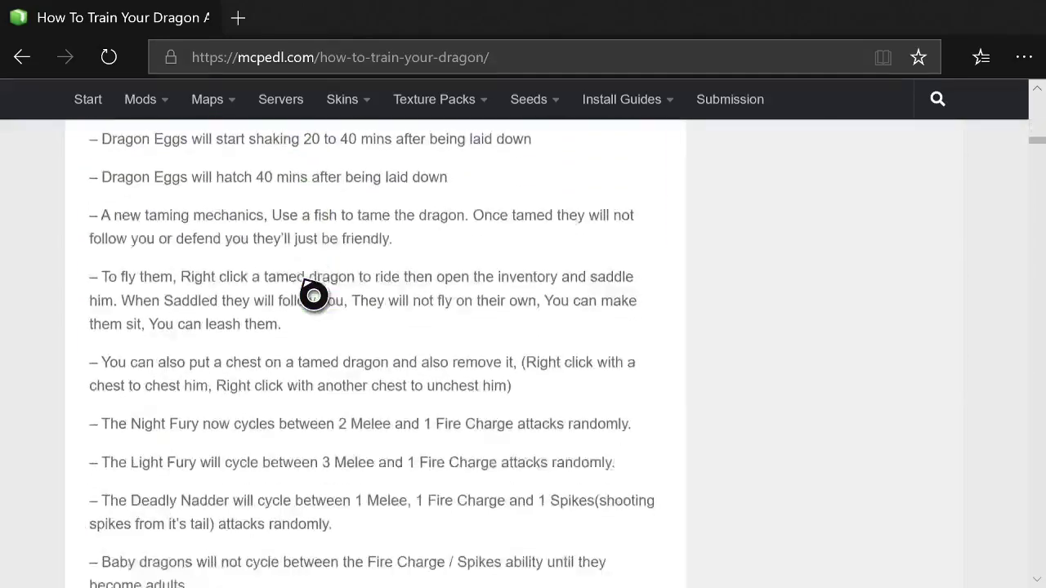
scroll(313, 294, "down", 12)
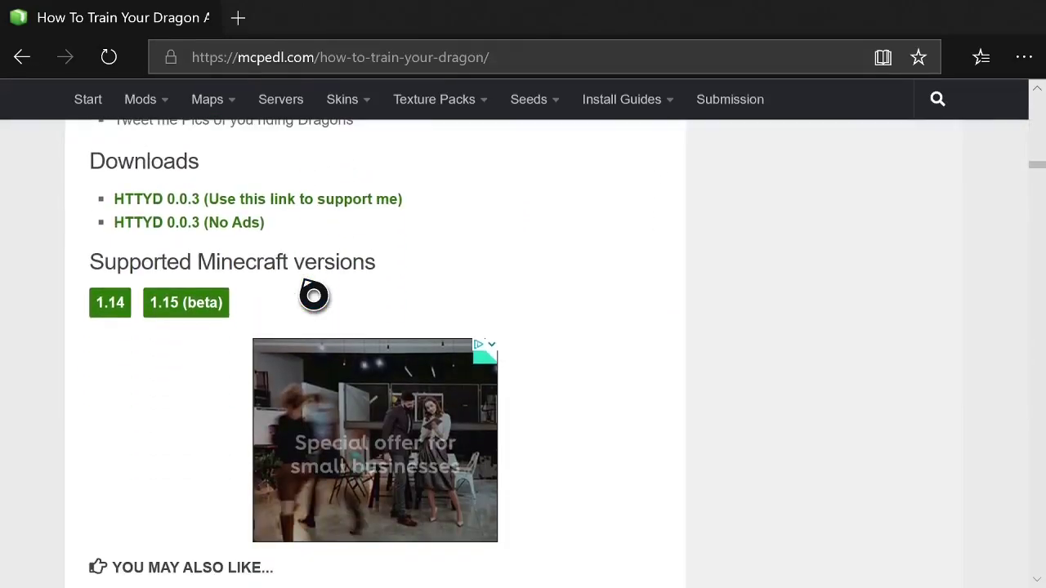
scroll(298, 262, "up", 4)
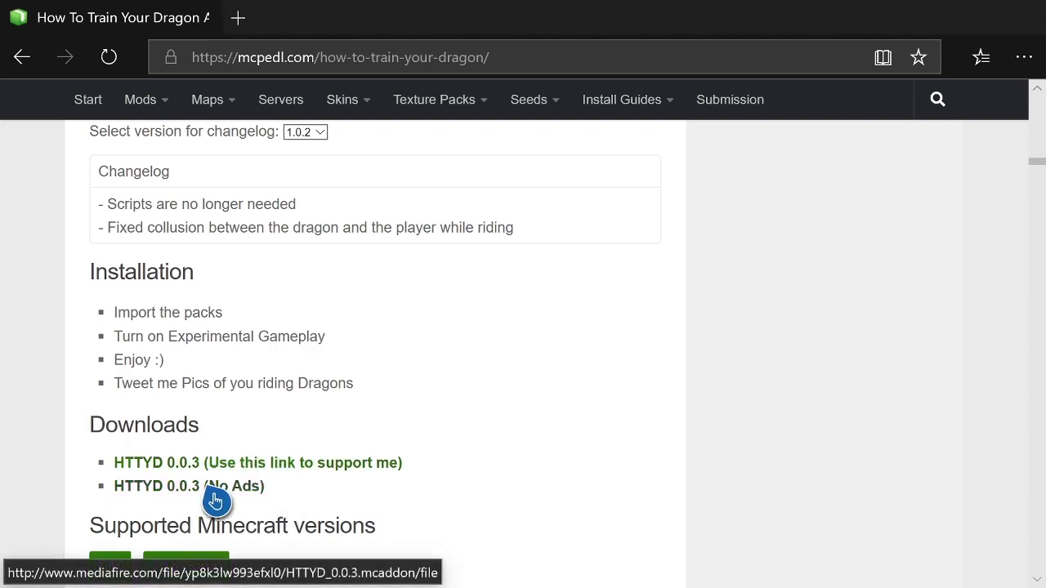
- Download HTTYD 0.0.3.mcaddon through the No Ads MediaFire link, closing the pop-up ad tab
left_click(214, 495)
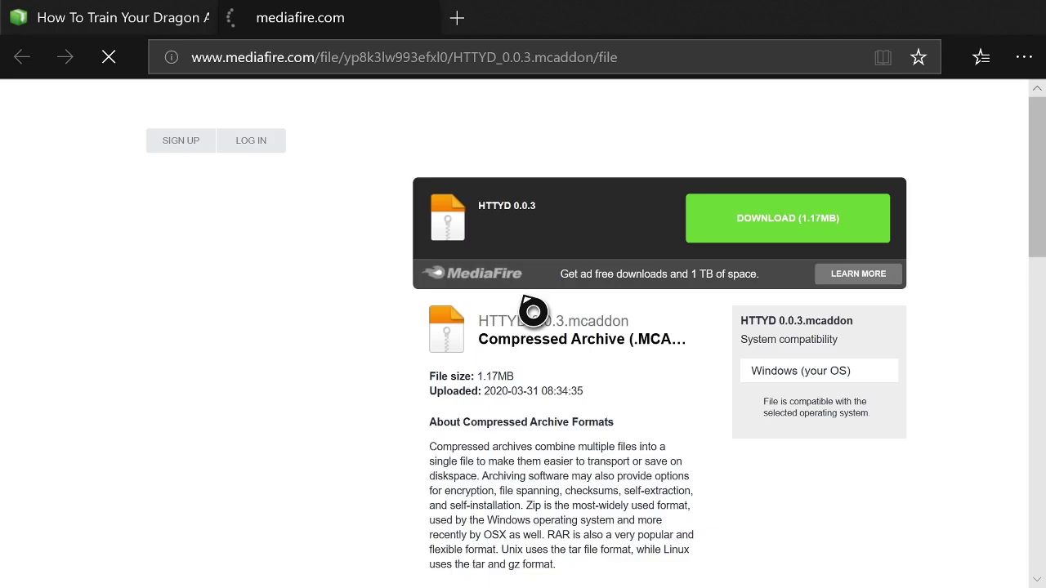
left_click(580, 67)
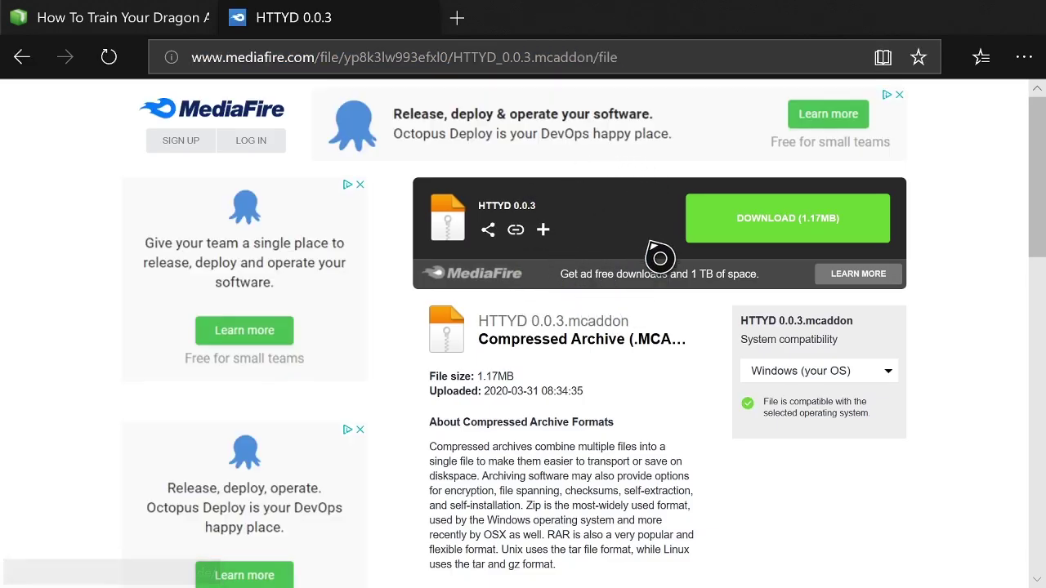
left_click(747, 227)
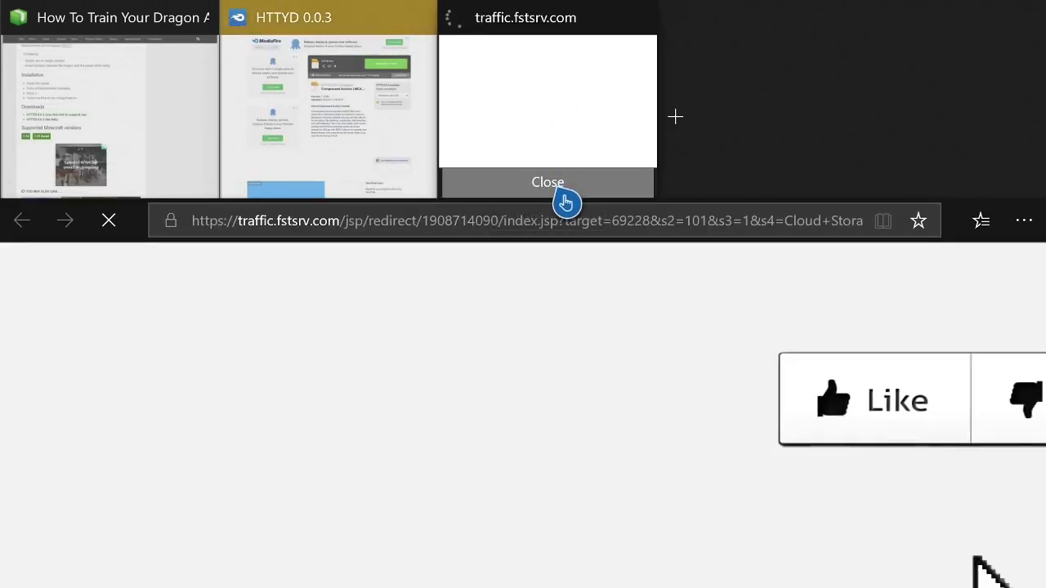
left_click(559, 190)
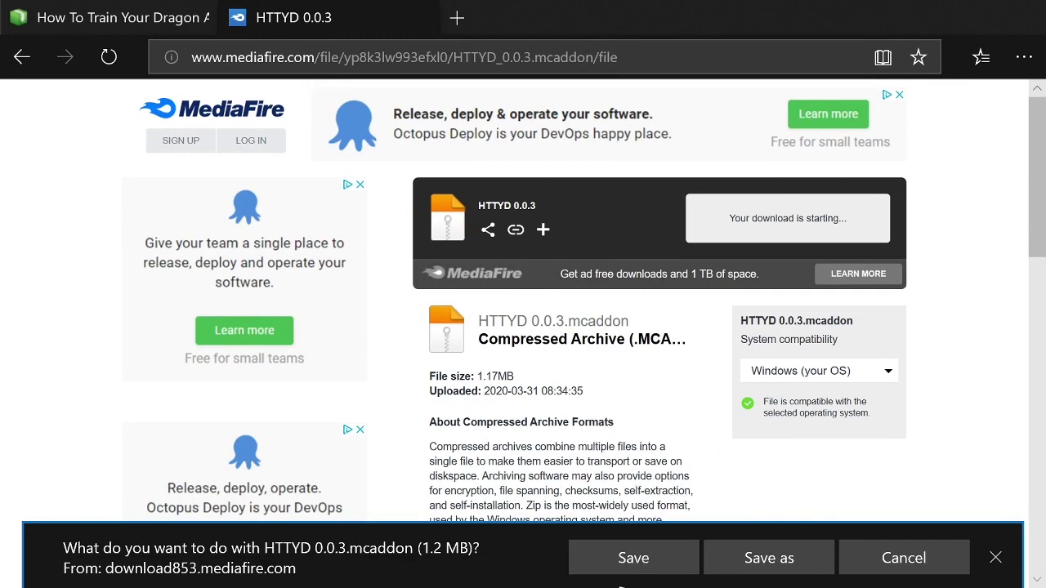
left_click(629, 564)
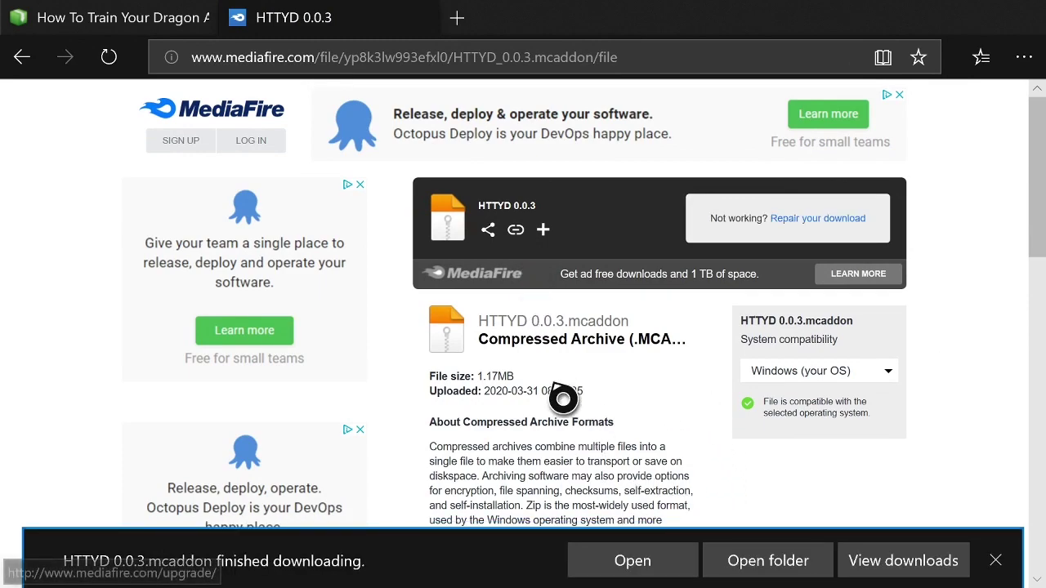
- Switch to My Files Explorer and go to its This Device home view
key("super")
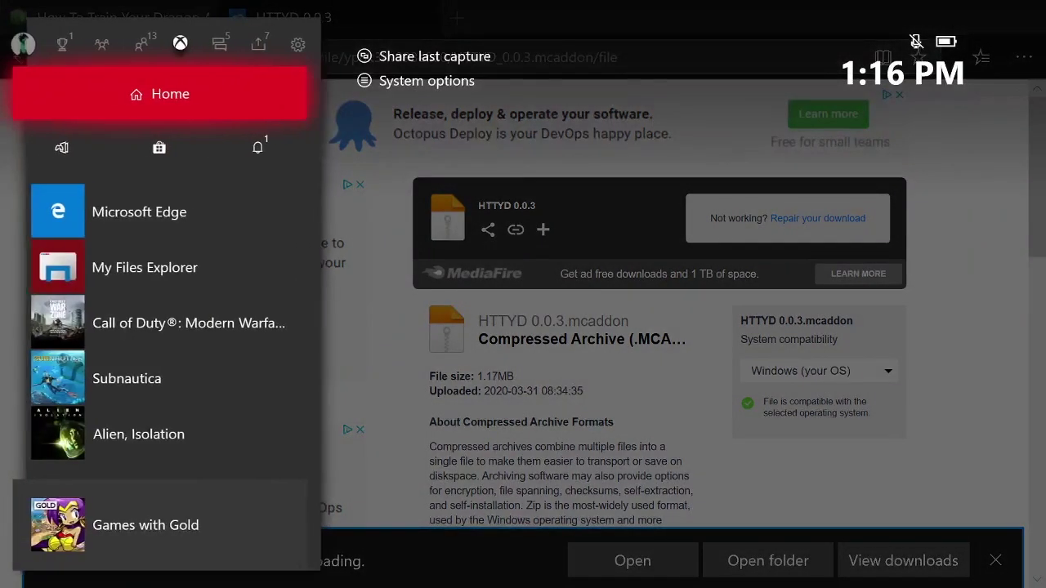
key("Down")
key("Return")
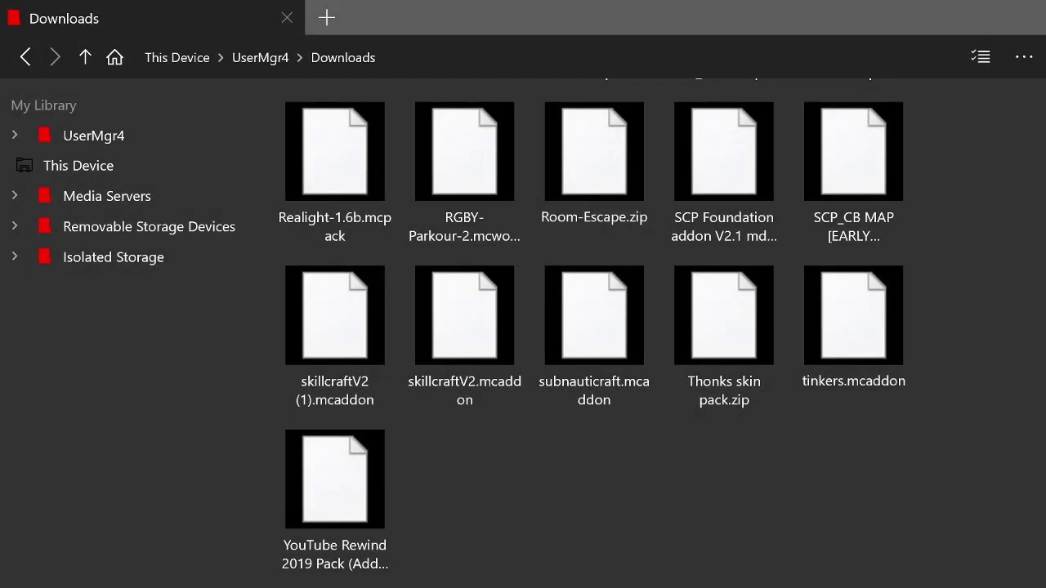
left_click(117, 69)
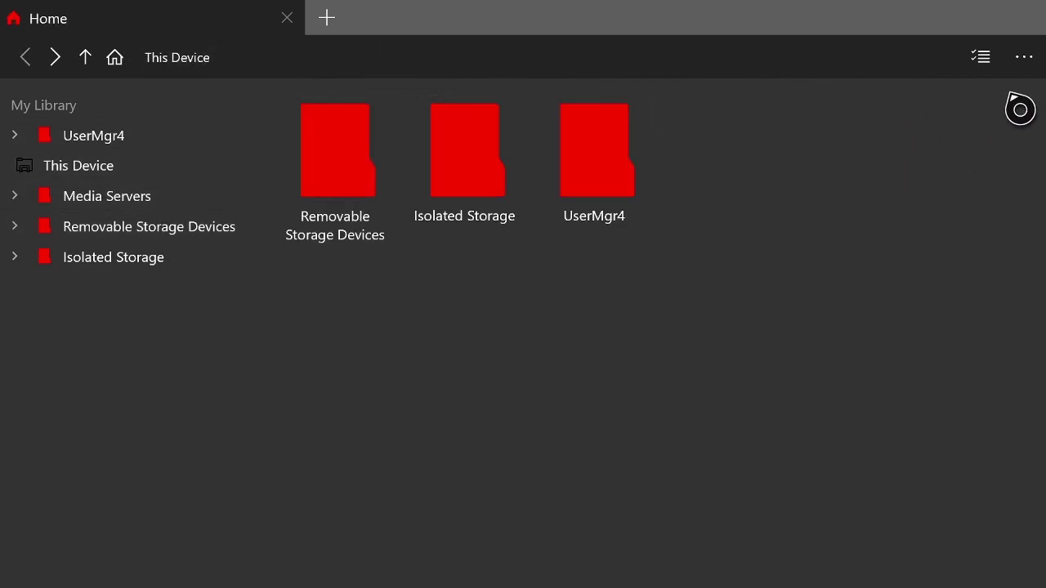
- Try several themes in Settings, settle on dark red, and close the panel
left_click(1023, 57)
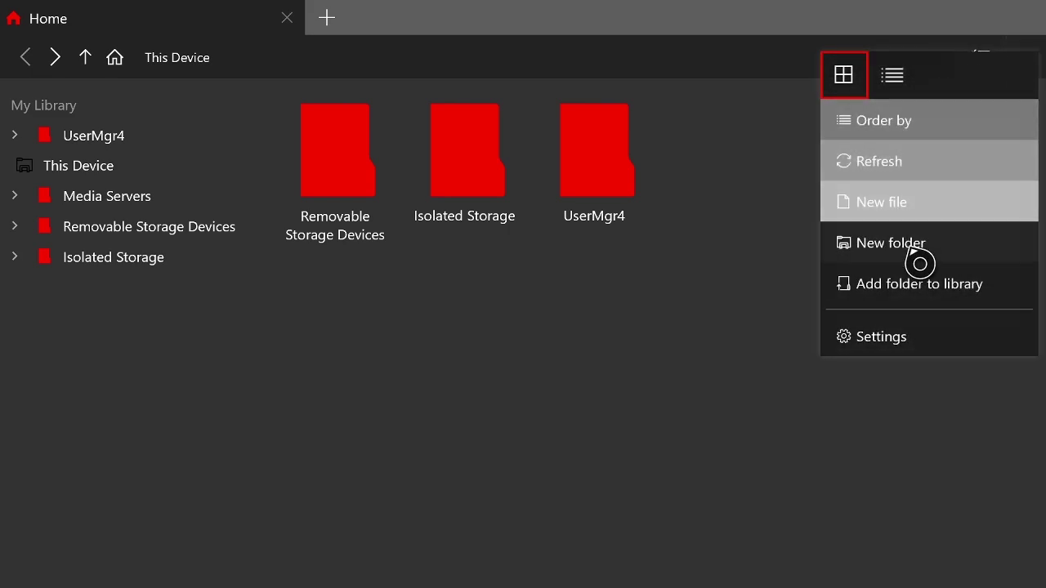
left_click(919, 351)
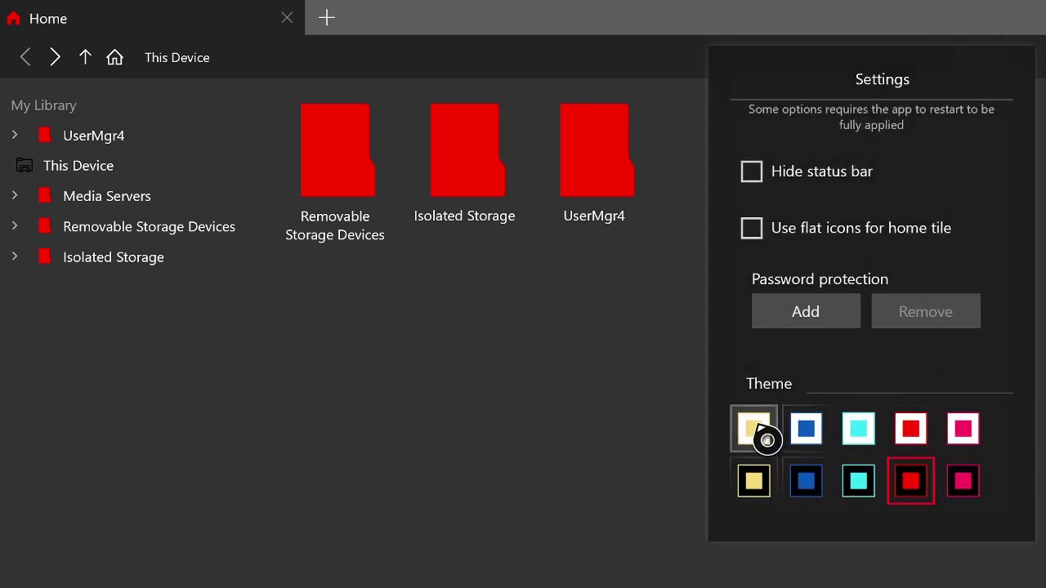
left_click(766, 438)
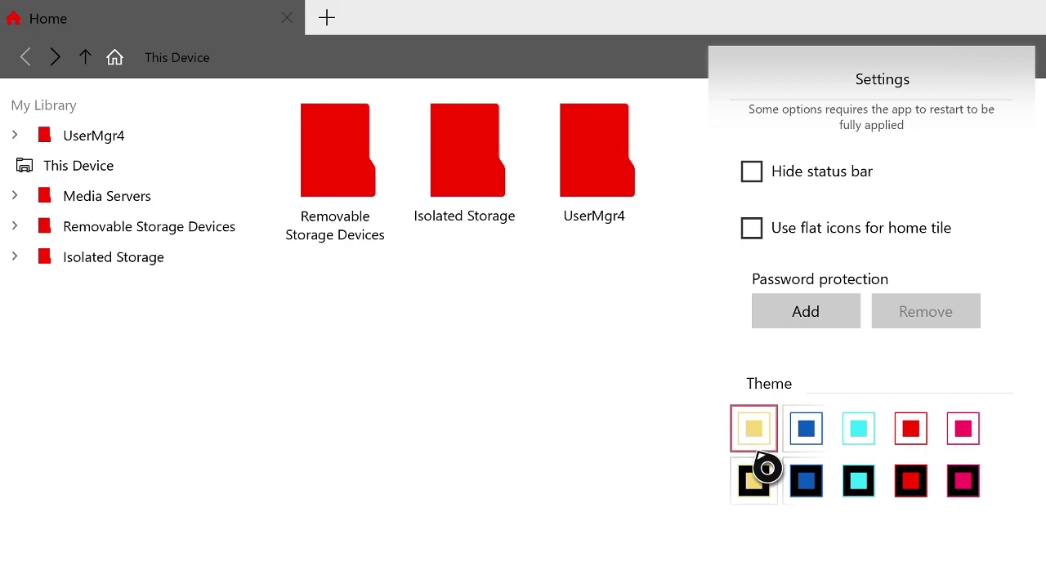
left_click(768, 494)
left_click(805, 494)
left_click(910, 495)
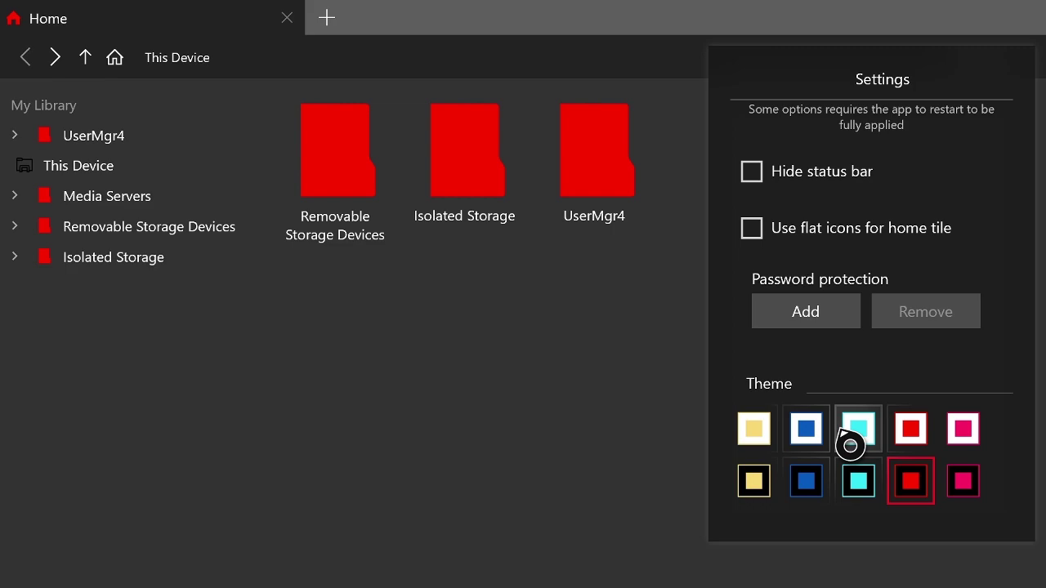
left_click(827, 499)
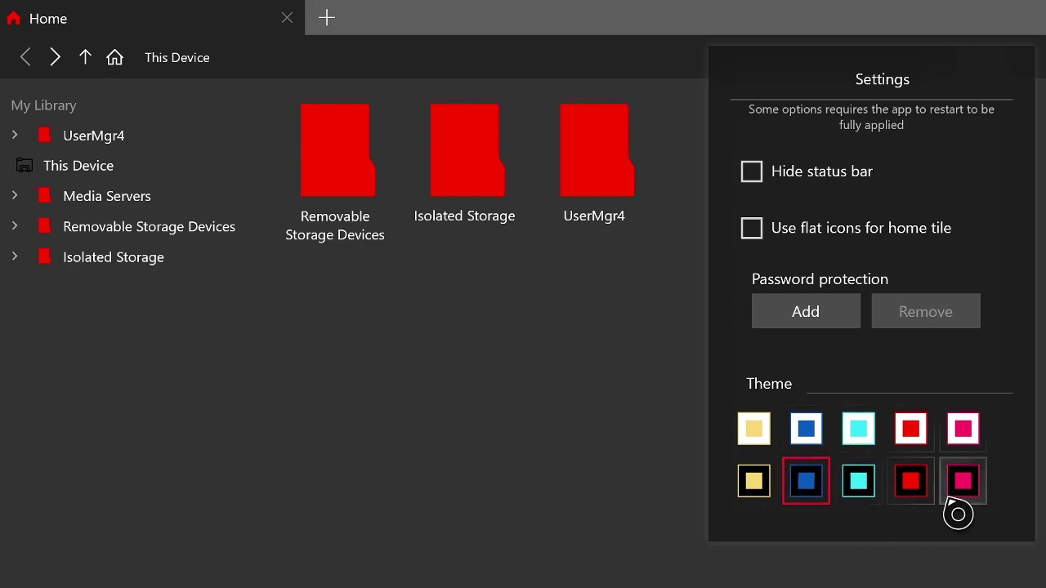
left_click(950, 500)
left_click(869, 496)
left_click(917, 496)
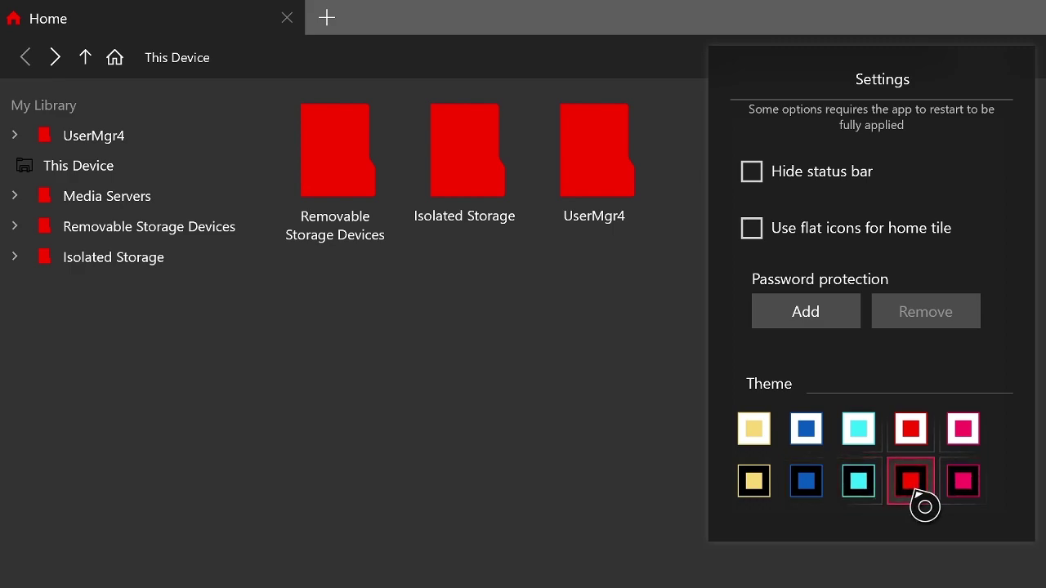
key("Escape")
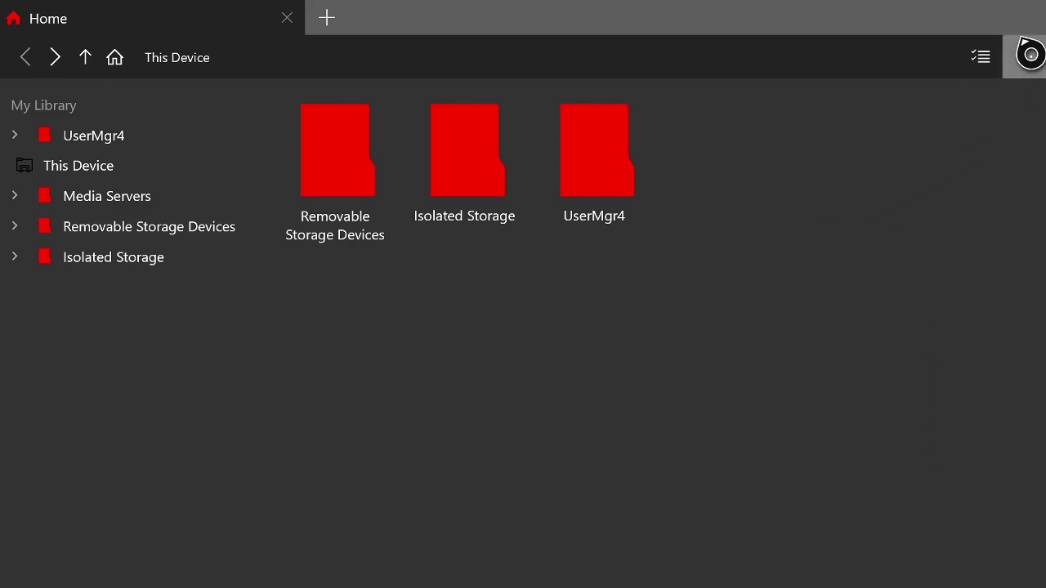
left_click(1024, 64)
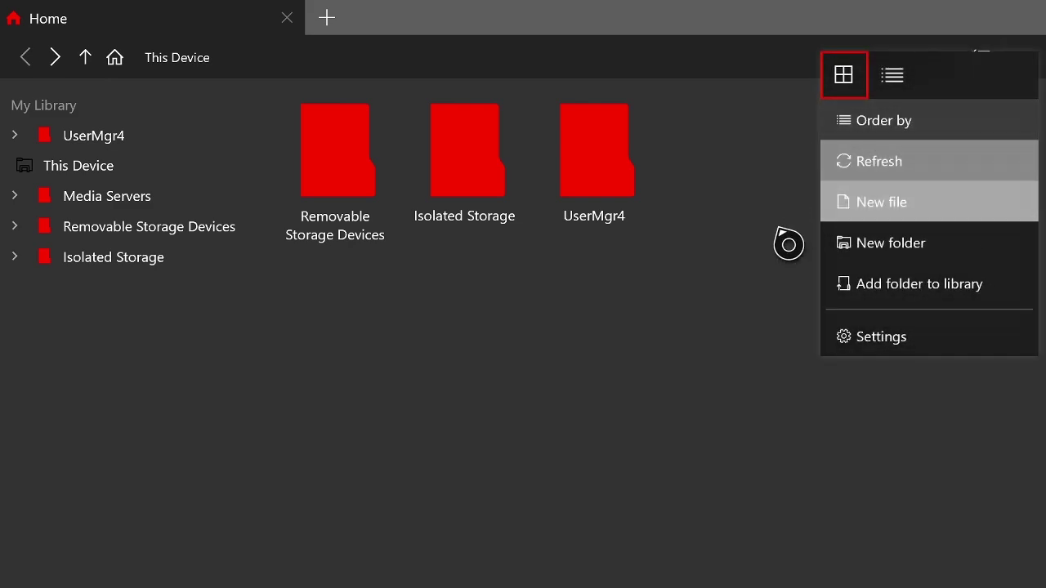
left_click(898, 291)
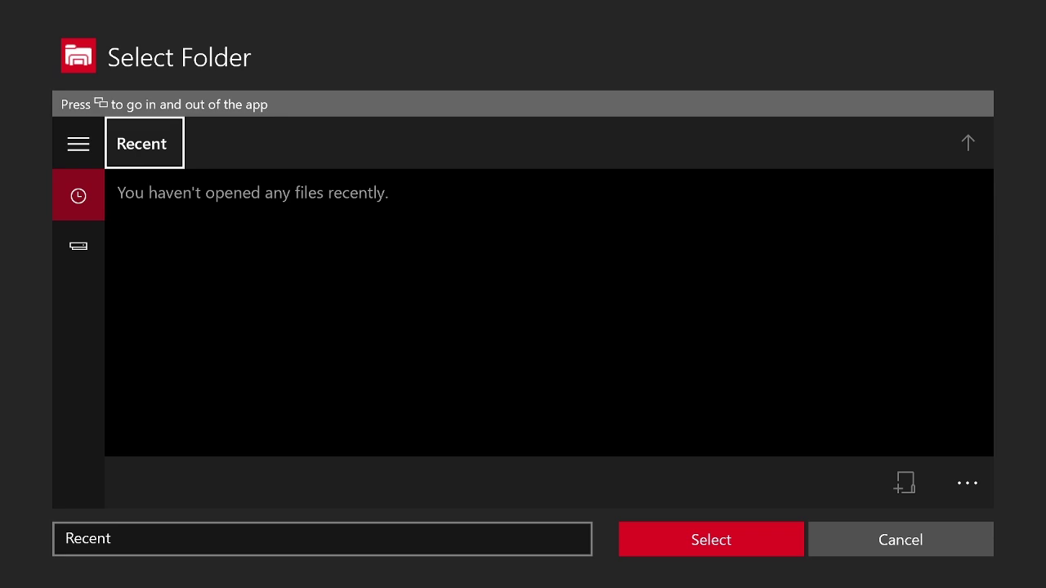
key("Down")
key("Up")
key("Right")
key("Down")
key("Down")
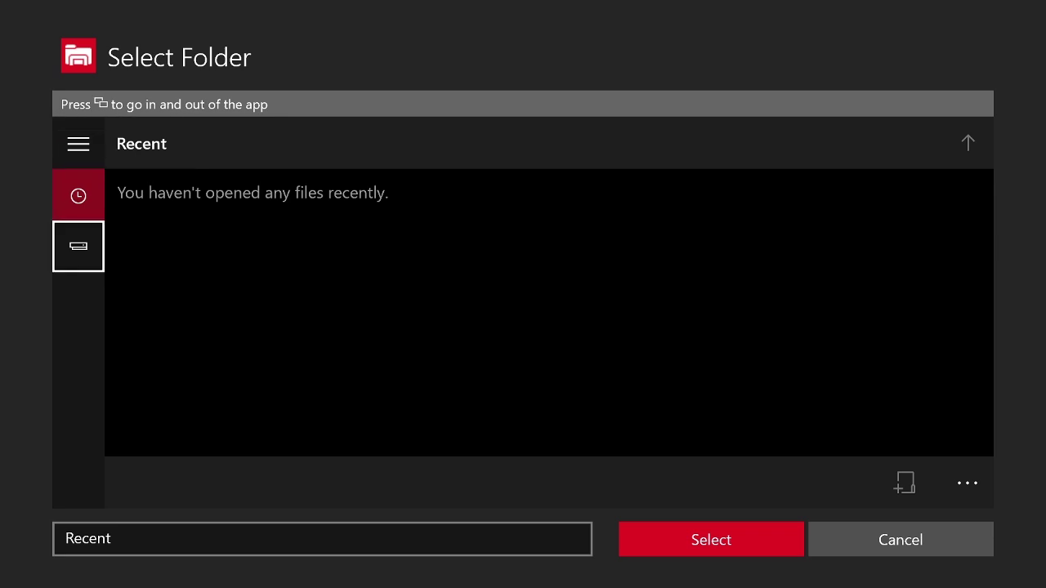
key("Return")
key("Right")
key("Down")
key("Down")
key("Down")
key("Down")
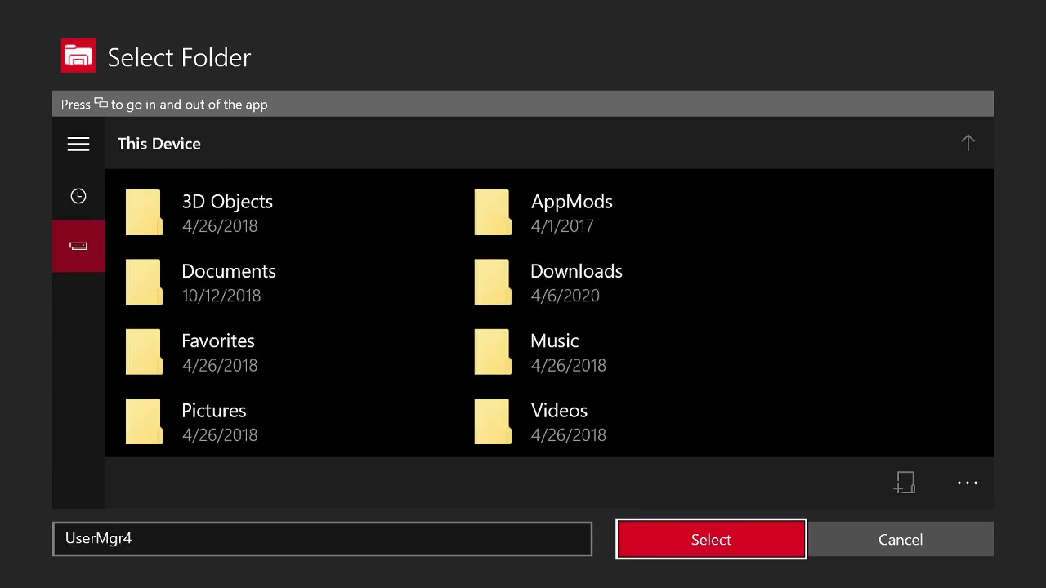
key("Return")
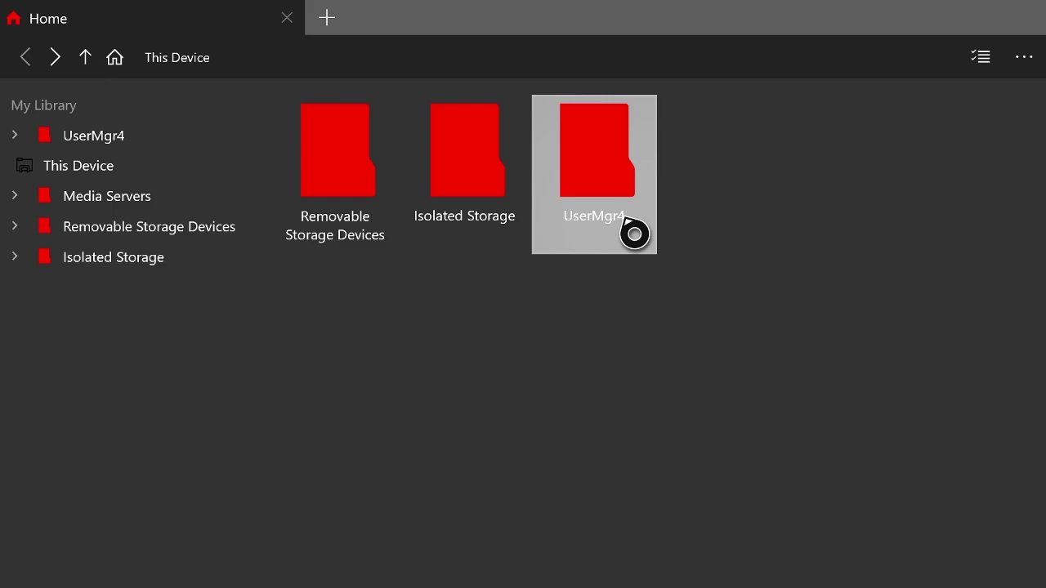
- Open UserMgr4 > Downloads and scroll the grid to locate HTTYD 0.0.3.mcaddon
double_click(601, 174)
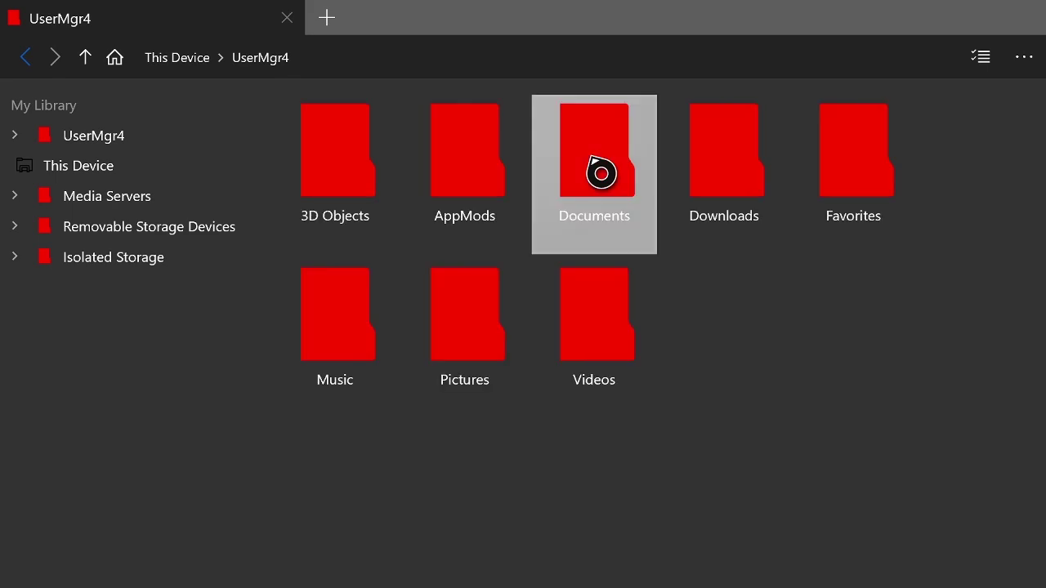
double_click(733, 181)
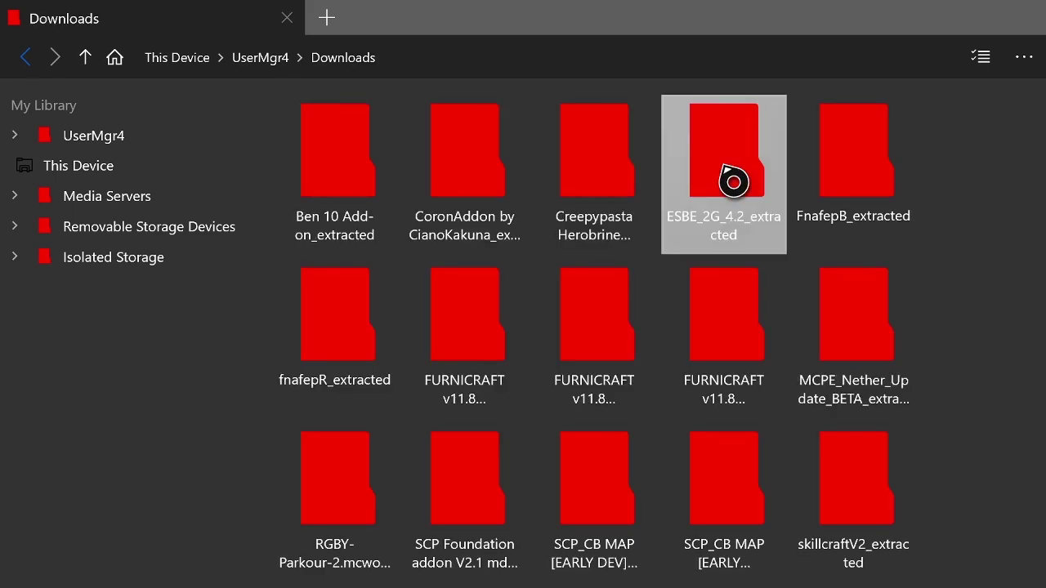
scroll(842, 182, "down", 1)
scroll(842, 181, "down", 5)
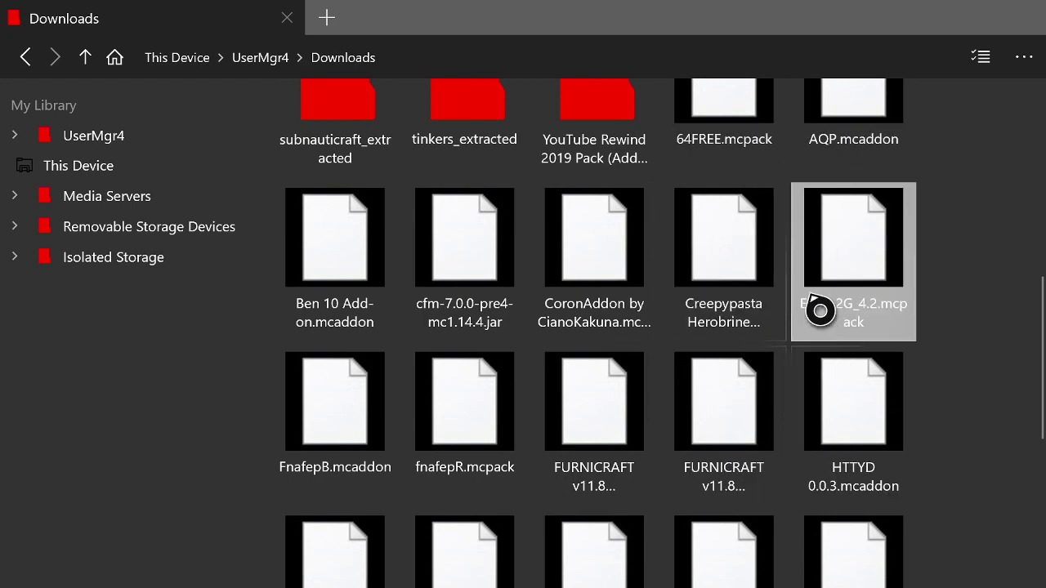
scroll(589, 304, "down", 2)
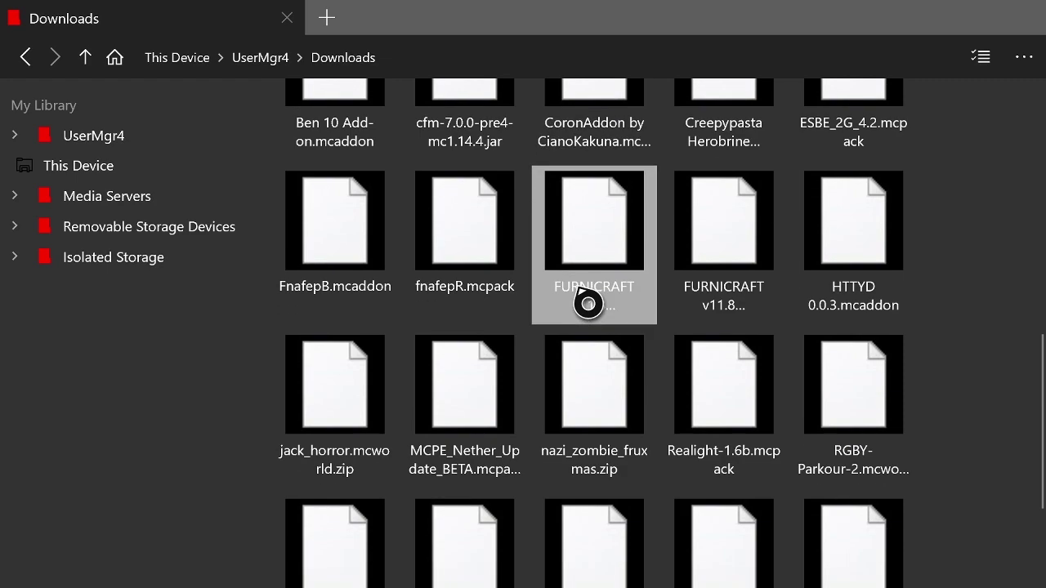
scroll(588, 303, "down", 3)
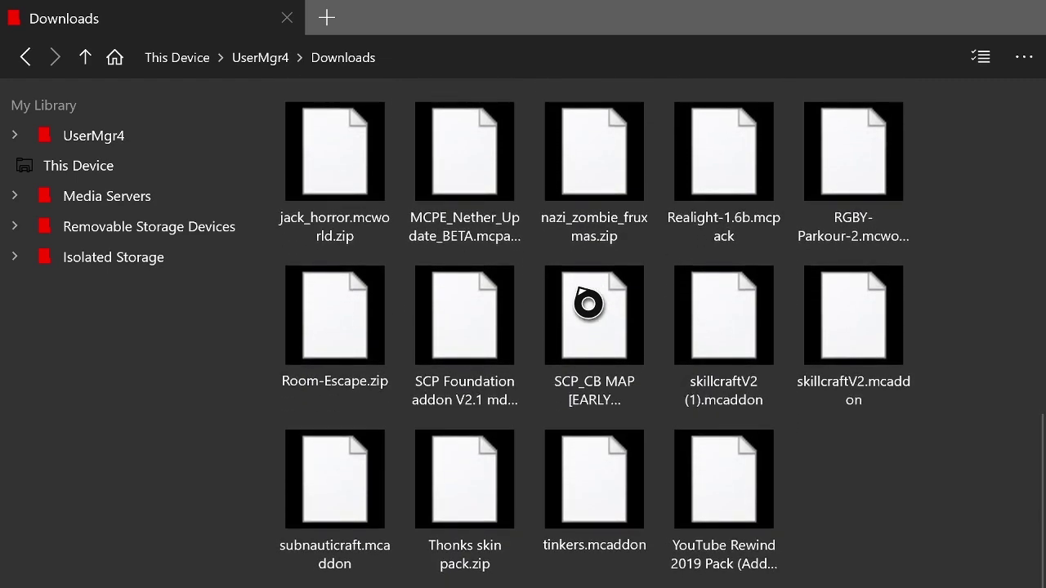
scroll(589, 304, "up", 1)
scroll(588, 303, "down", 1)
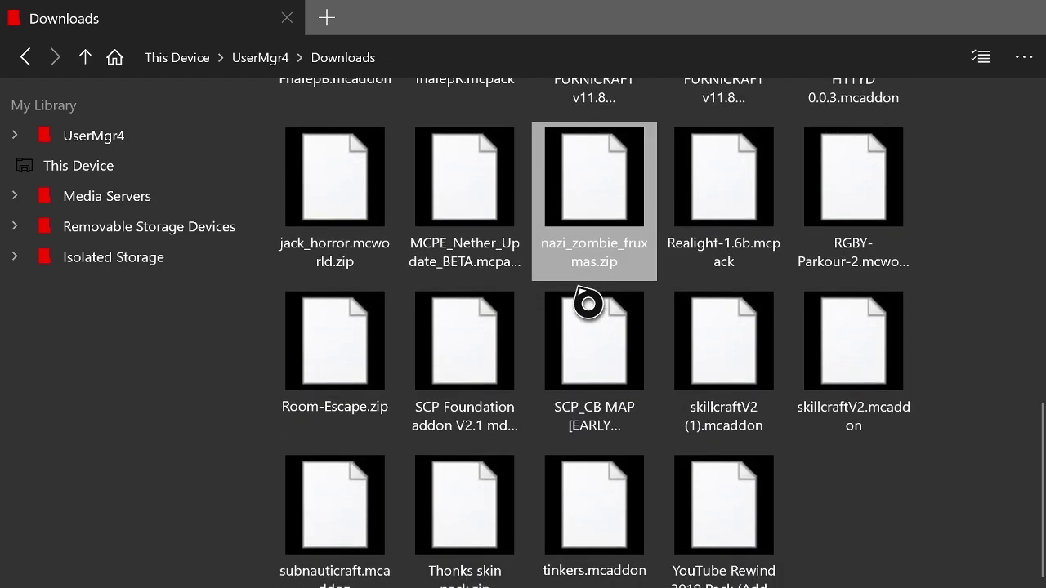
scroll(588, 304, "up", 1)
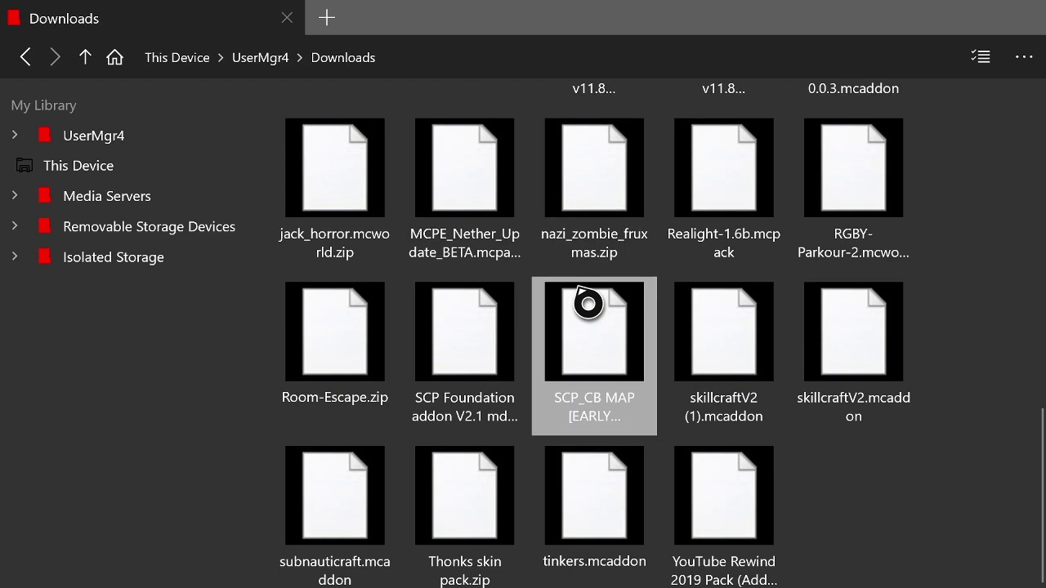
scroll(589, 303, "up", 3)
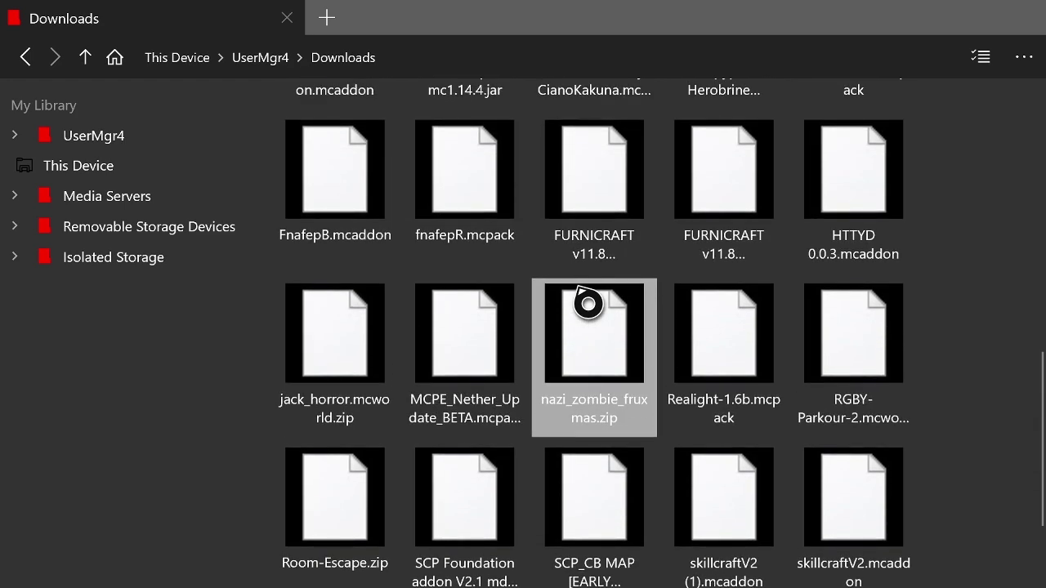
scroll(588, 303, "up", 1)
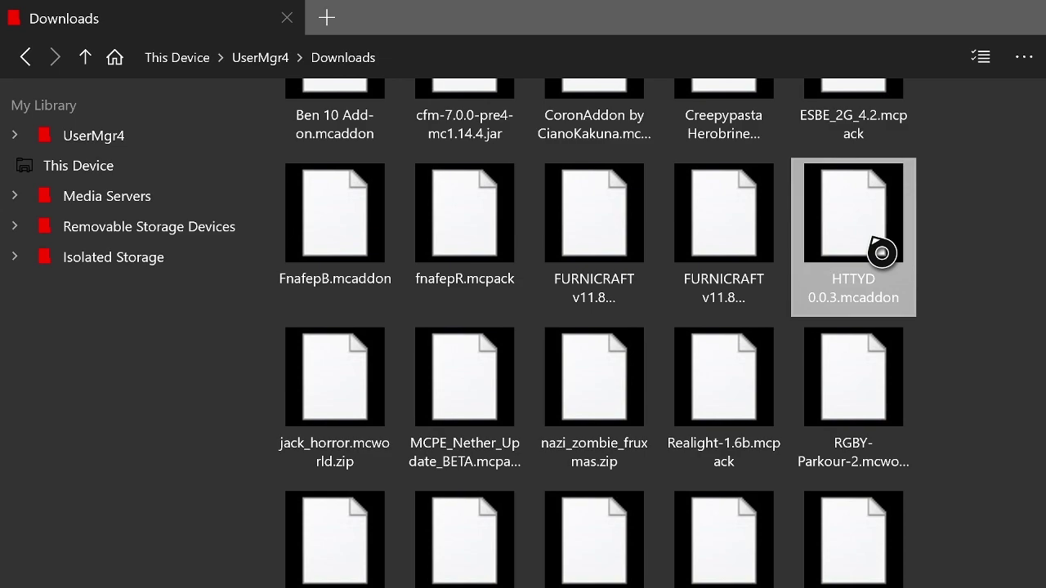
- Extract HTTYD 0.0.3.mcaddon, then open HTTYD 0.0.3_extracted with its B and R mcpacks
left_click(850, 252)
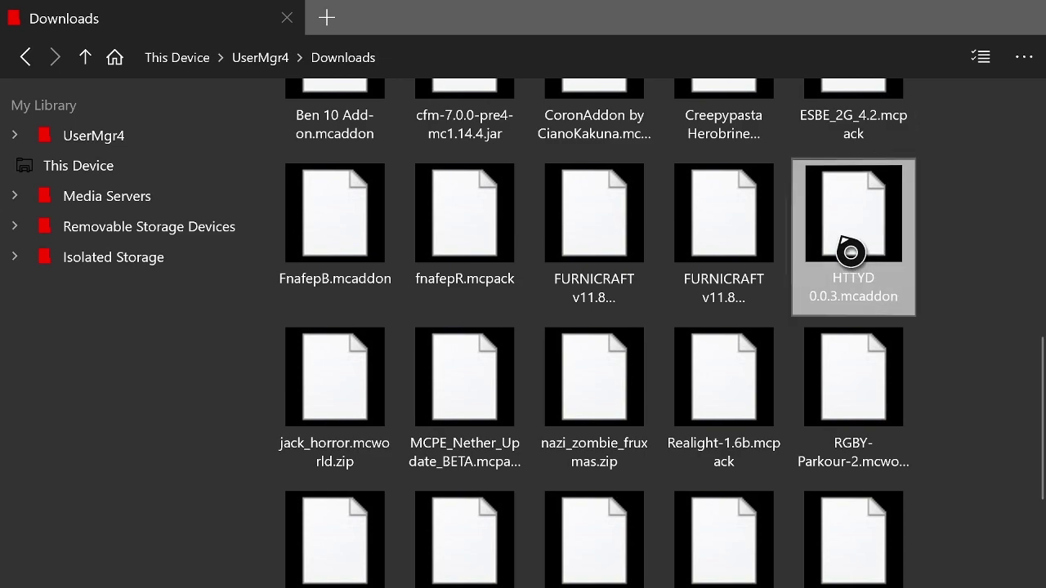
right_click(851, 252)
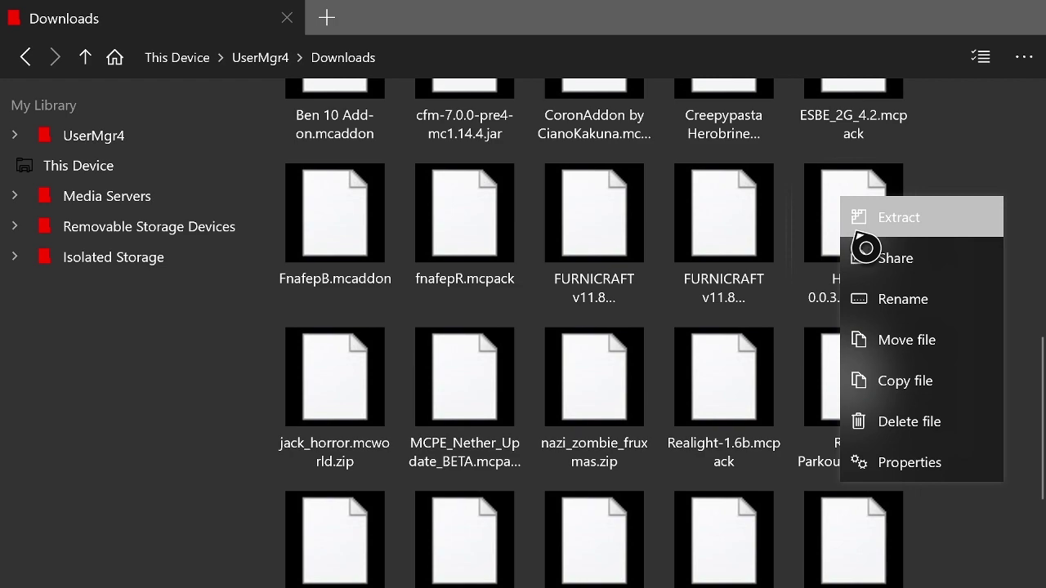
left_click(862, 234)
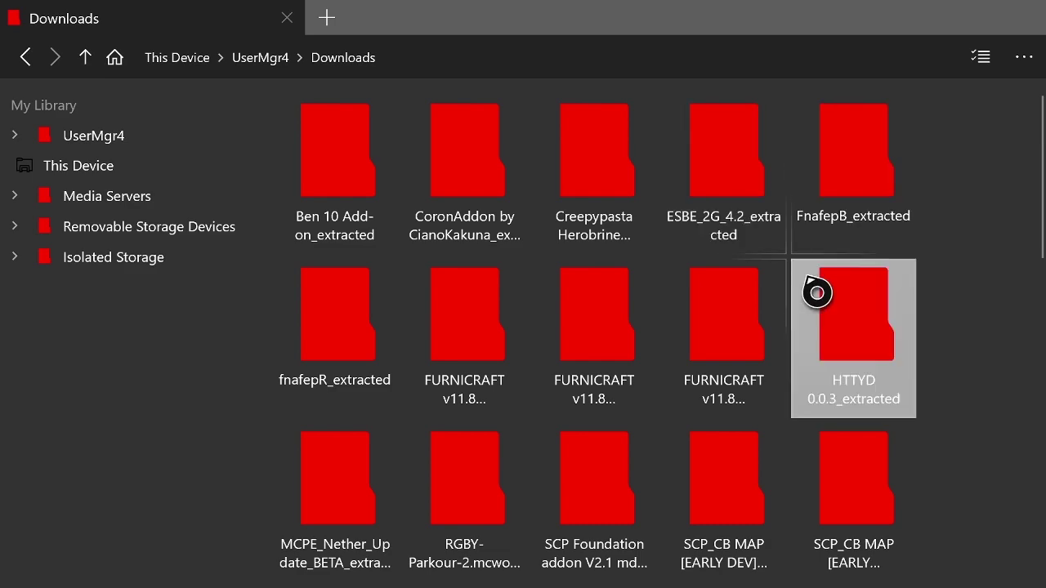
left_click(886, 319)
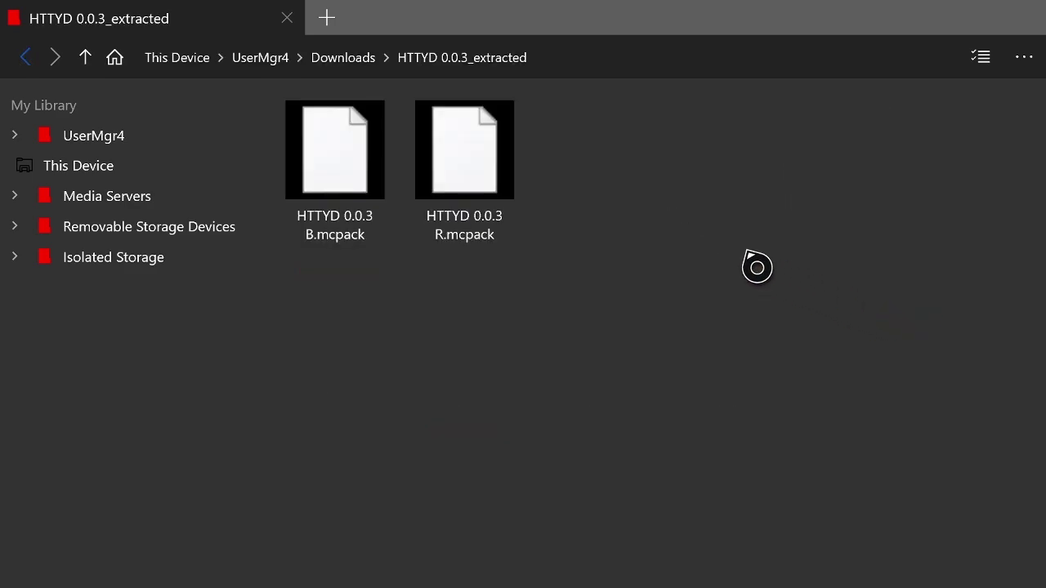
- Extract HTTYD 0.0.3 B.mcpack, then start extracting HTTYD 0.0.3 R.mcpack
right_click(345, 163)
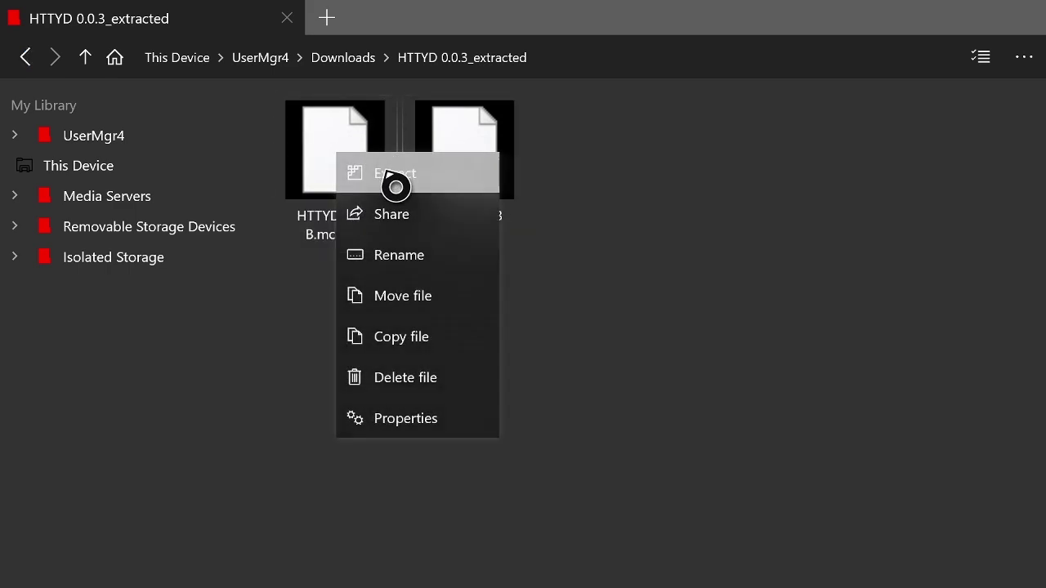
left_click(396, 185)
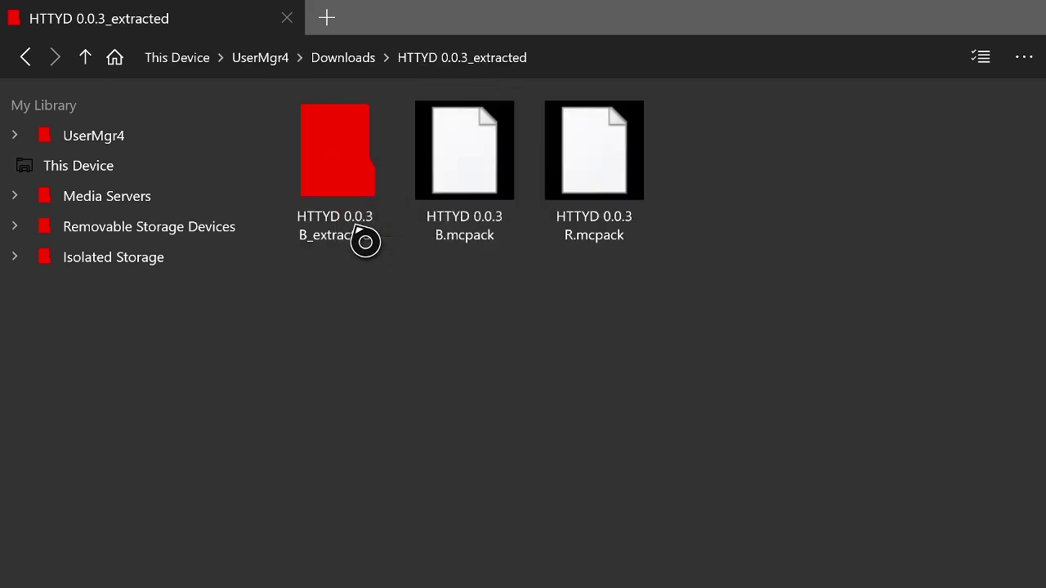
right_click(614, 154)
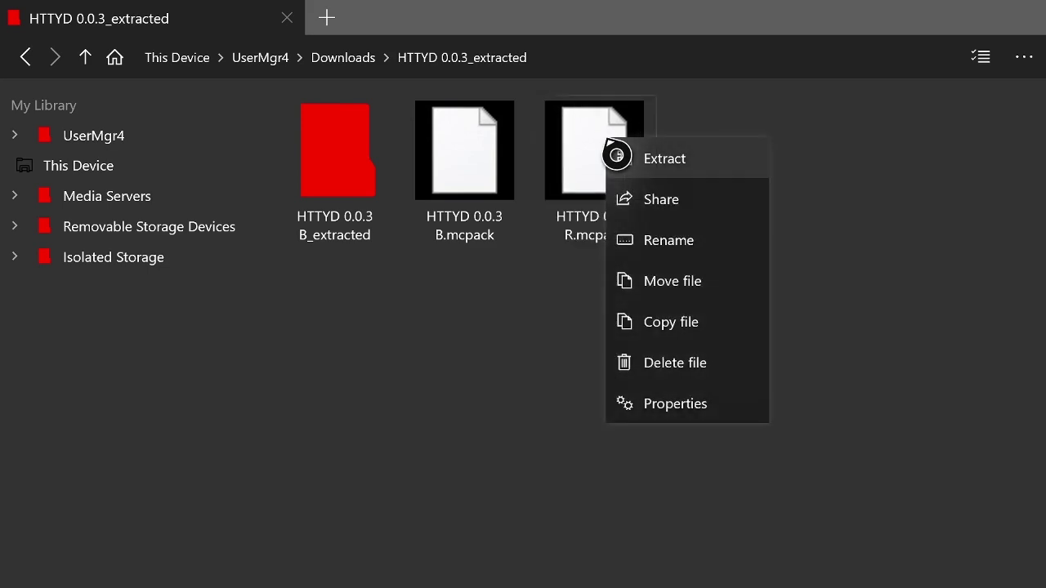
left_click(678, 169)
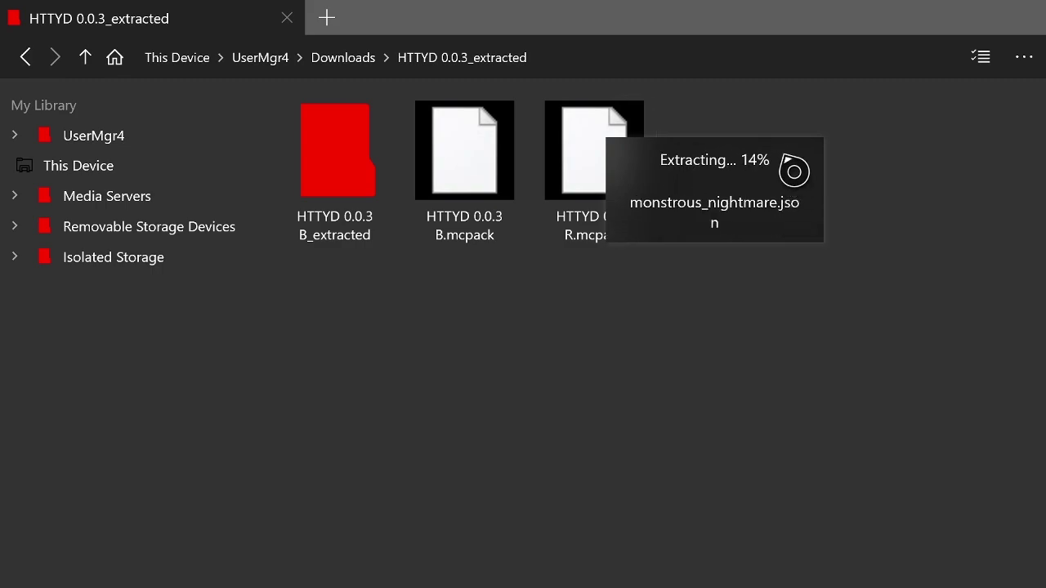